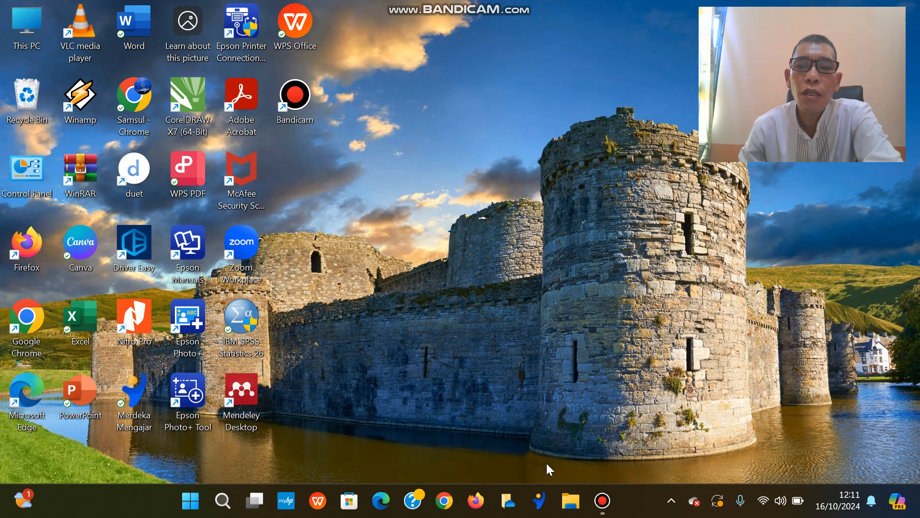
Open the first Survey Digital Literasi Mahasiswa spreadsheet under Yesterday in the Downloads folder to view its responses.
{"action": "left_click", "coordinate": [571, 502]}
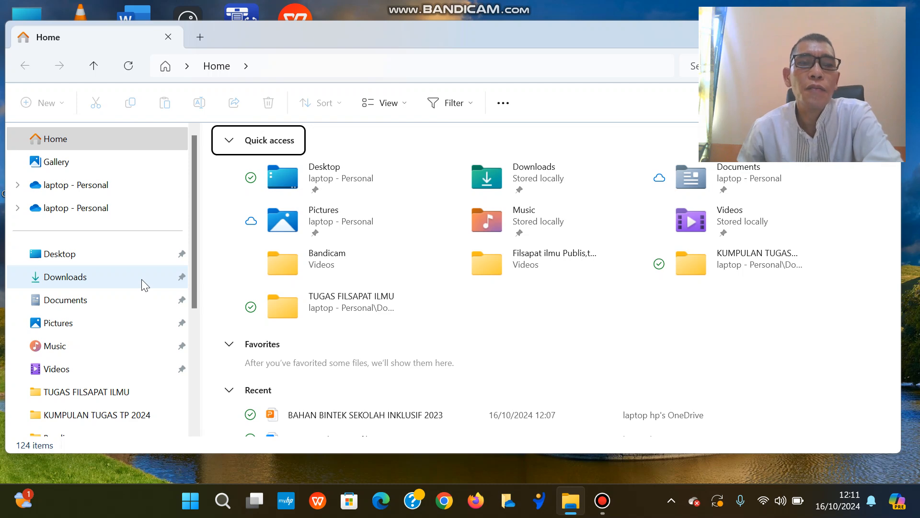
{"action": "left_click", "coordinate": [145, 285]}
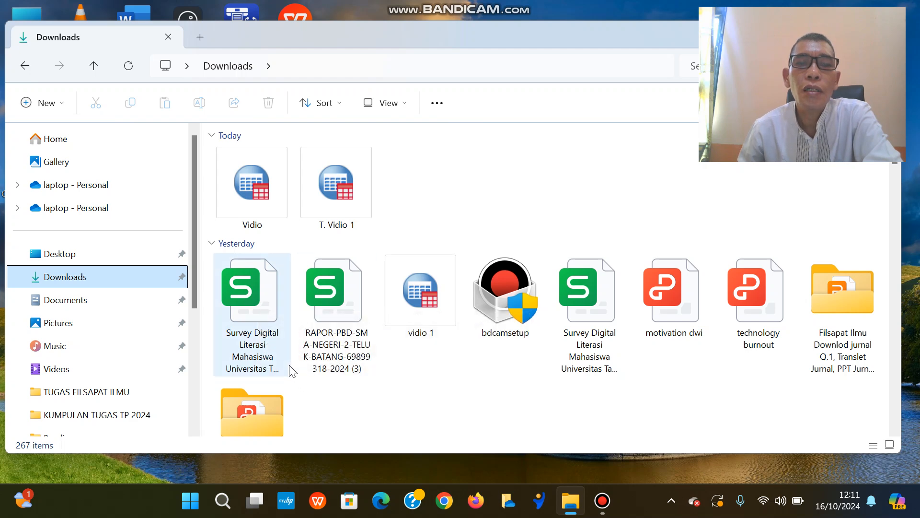
{"action": "left_click", "coordinate": [263, 310]}
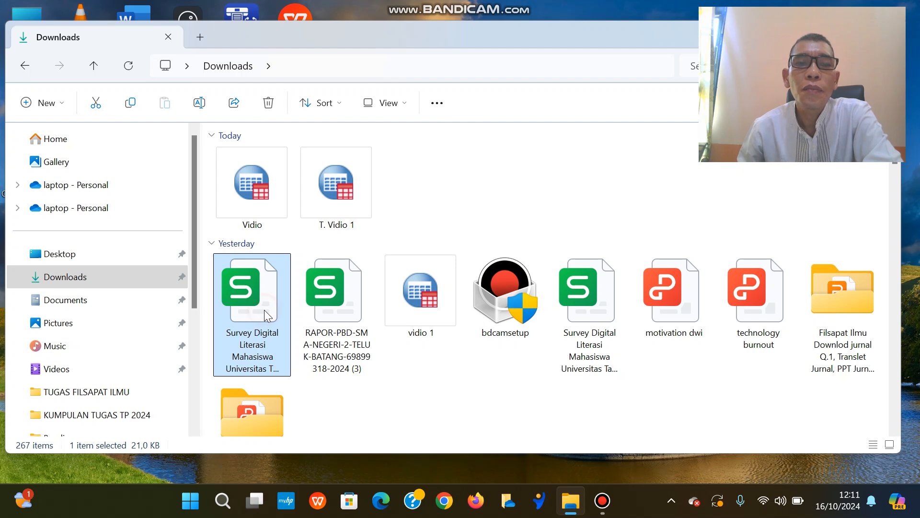
{"action": "double_click", "coordinate": [268, 321]}
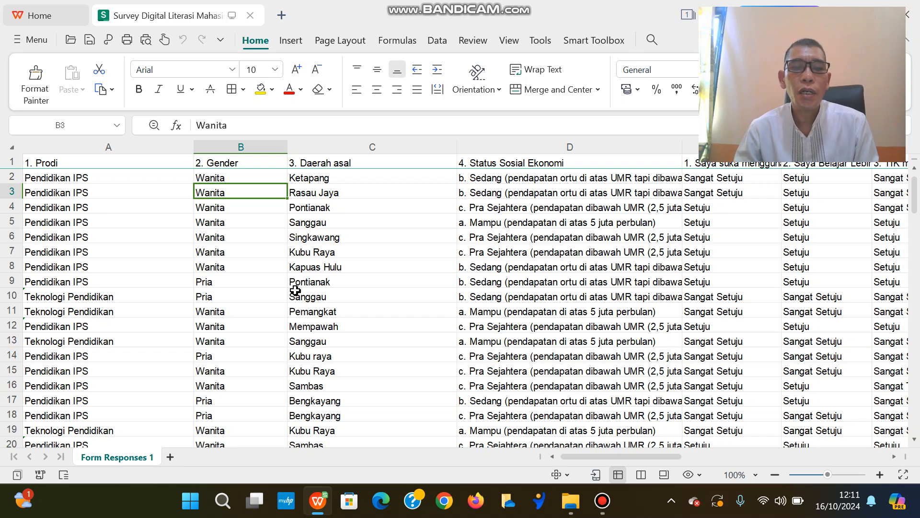
Launch IBM SPSS Statistics 26 and dismiss its welcome dialog, leaving the empty data sheet in Data View.
{"action": "left_click", "coordinate": [222, 503]}
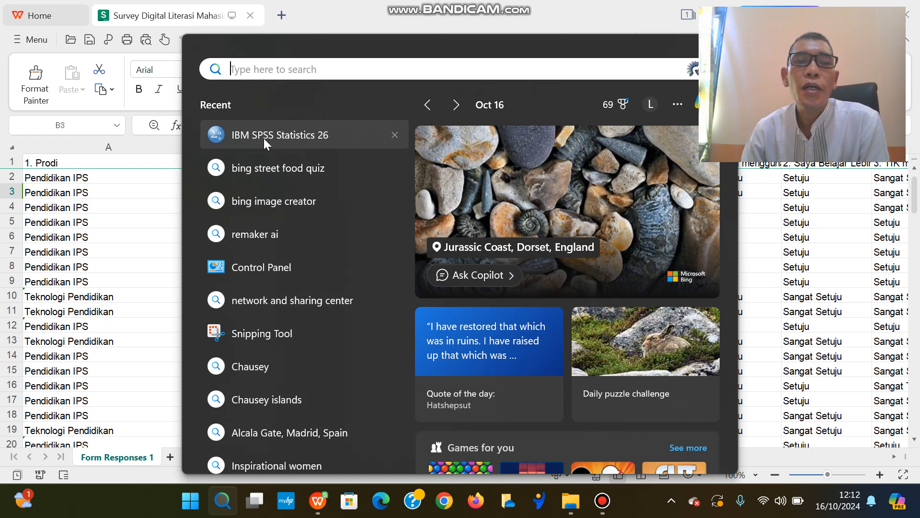
{"action": "left_click", "coordinate": [264, 138]}
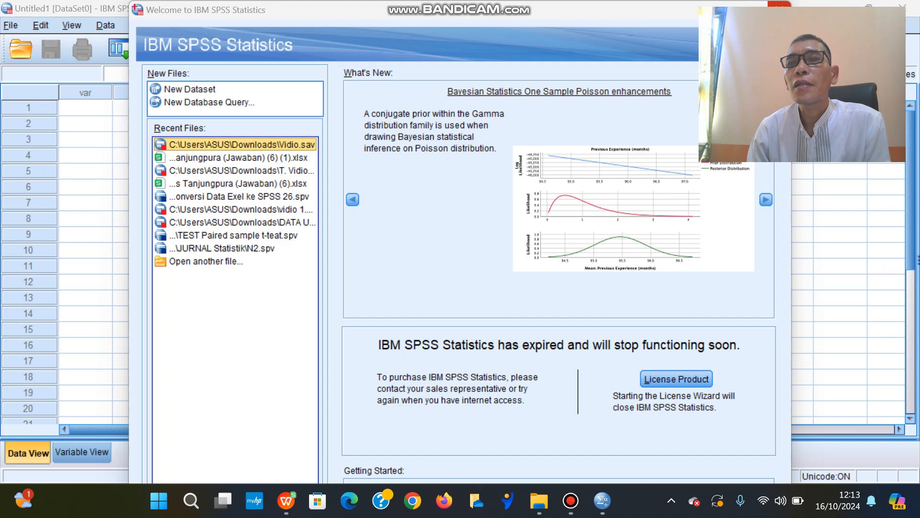
{"action": "left_click", "coordinate": [779, 10]}
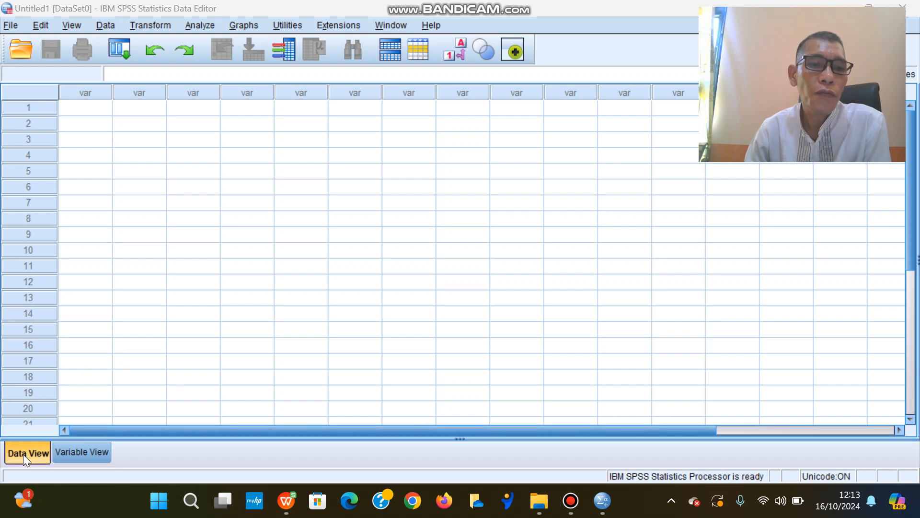
{"action": "left_click", "coordinate": [80, 455]}
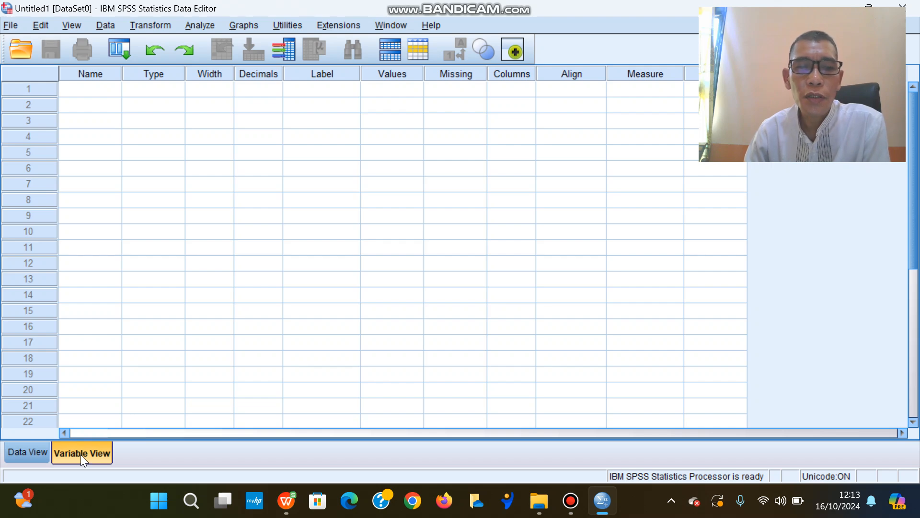
{"action": "left_click", "coordinate": [31, 454]}
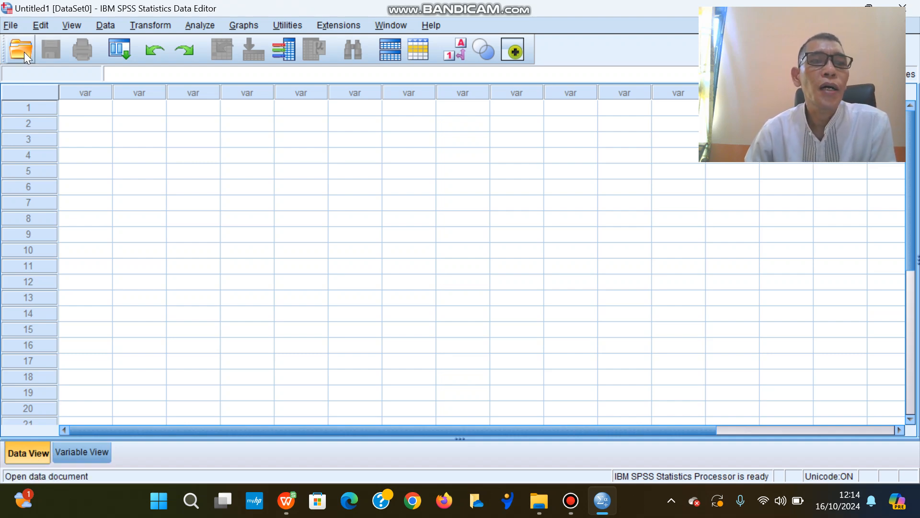
Open the Excel file "Survey Digital Literasi Mahasiswa Universitas Tanjungpura (Jawaban) (6) (1).xlsx" from Downloads as a data source.
{"action": "left_click", "coordinate": [19, 25]}
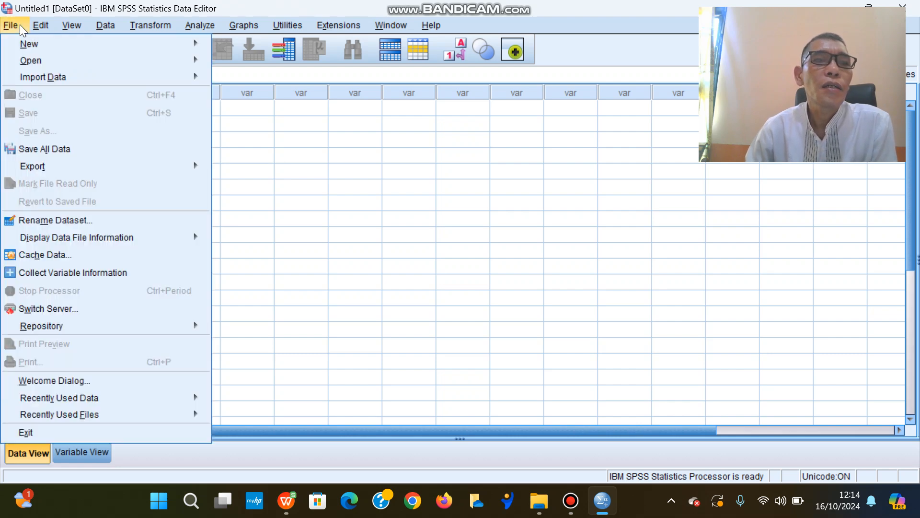
{"action": "mouse_move", "coordinate": [23, 61]}
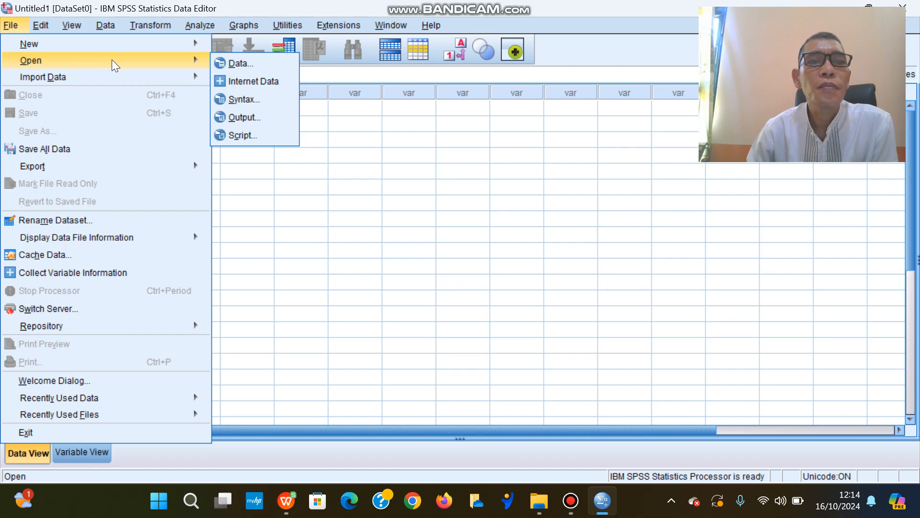
{"action": "left_click", "coordinate": [248, 62]}
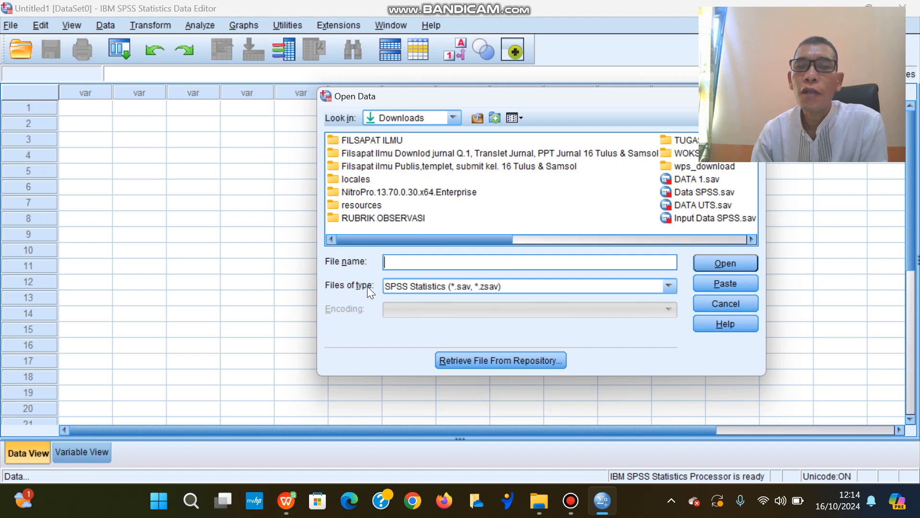
{"action": "left_click", "coordinate": [669, 287]}
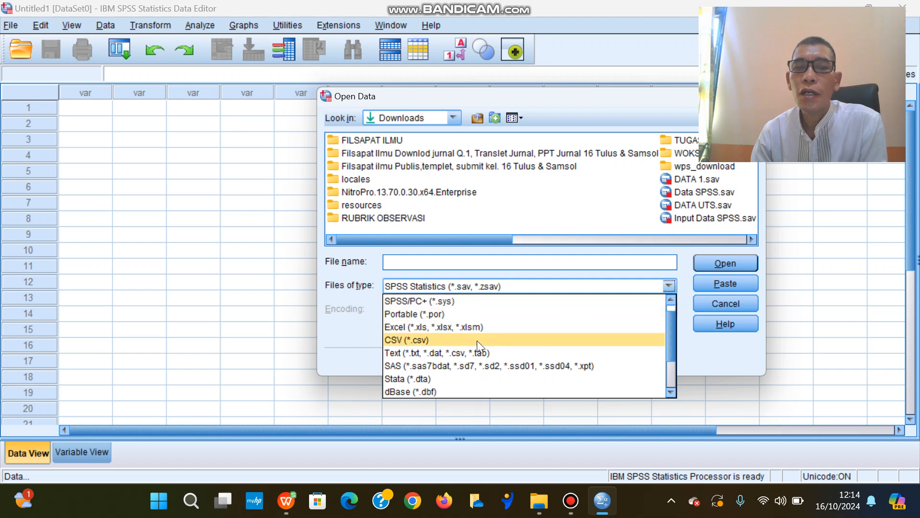
{"action": "left_click", "coordinate": [454, 327]}
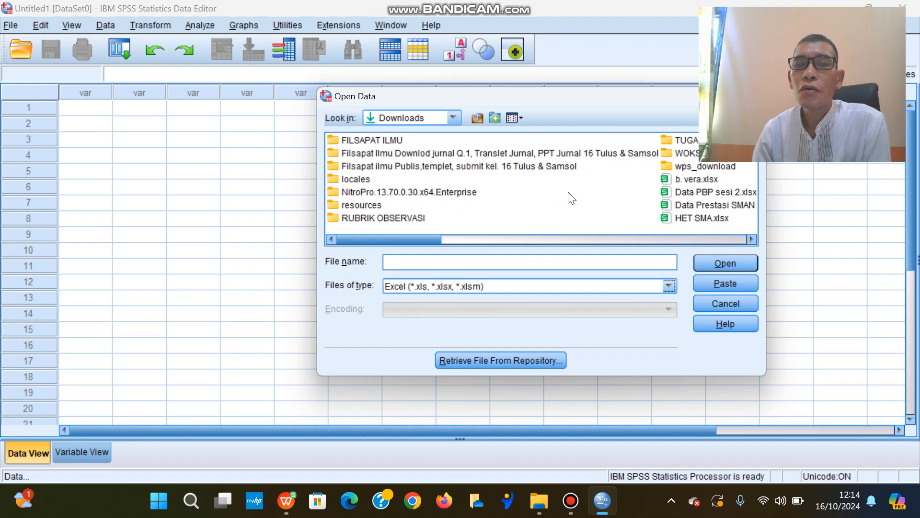
{"action": "scroll", "coordinate": [756, 239], "scroll_direction": "right", "scroll_amount": 5}
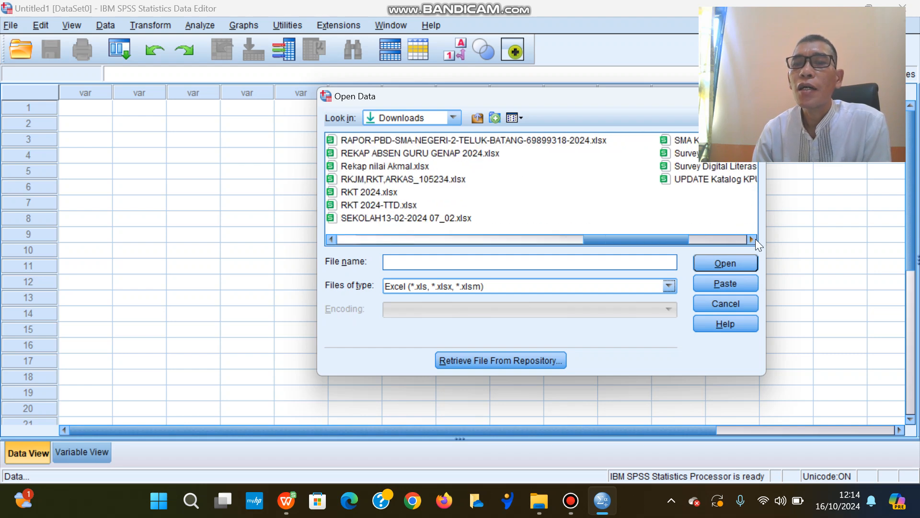
{"action": "scroll", "coordinate": [756, 240], "scroll_direction": "right", "scroll_amount": 2}
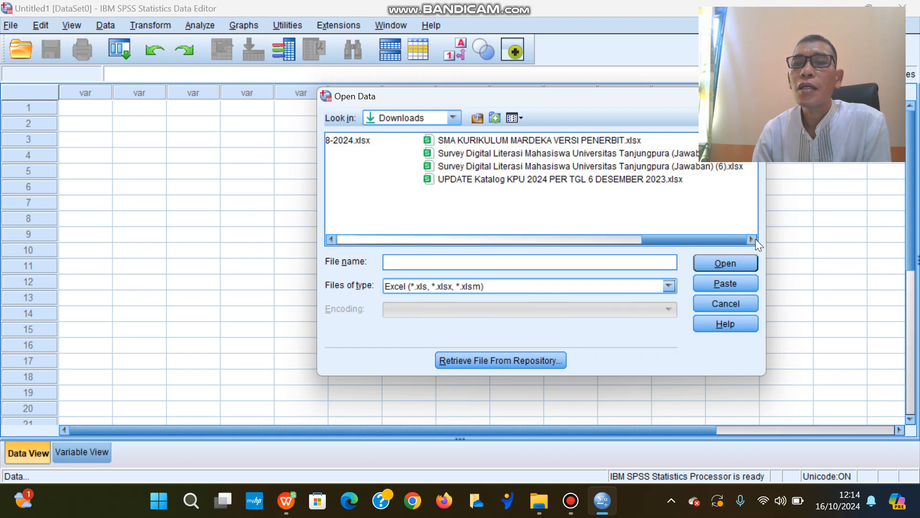
{"action": "left_click", "coordinate": [516, 152]}
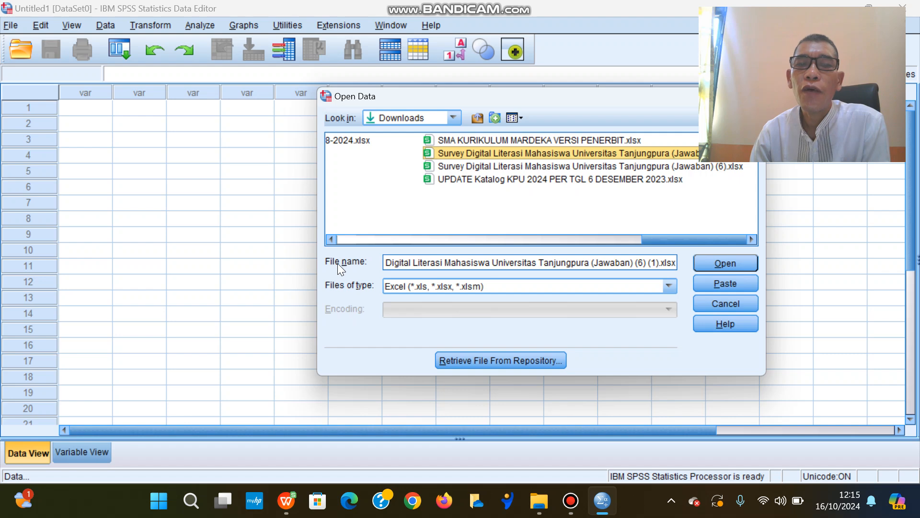
{"action": "left_click", "coordinate": [720, 265]}
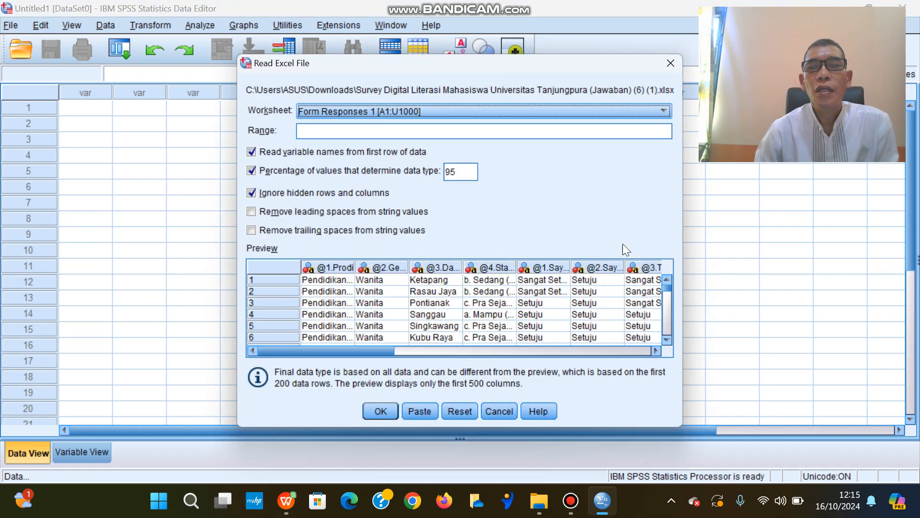
Import the Form Responses 1 worksheet with the default reading options and show the imported variable definitions.
{"action": "left_click", "coordinate": [664, 111]}
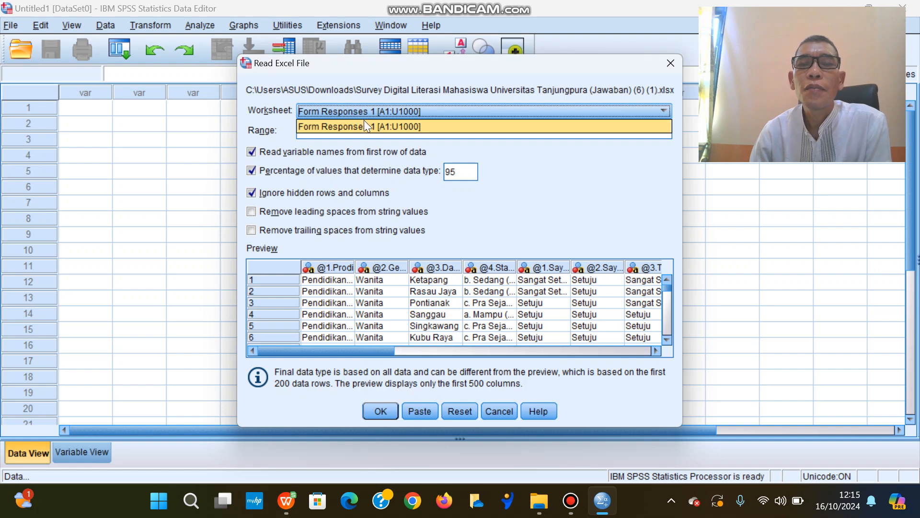
{"action": "left_click", "coordinate": [489, 111]}
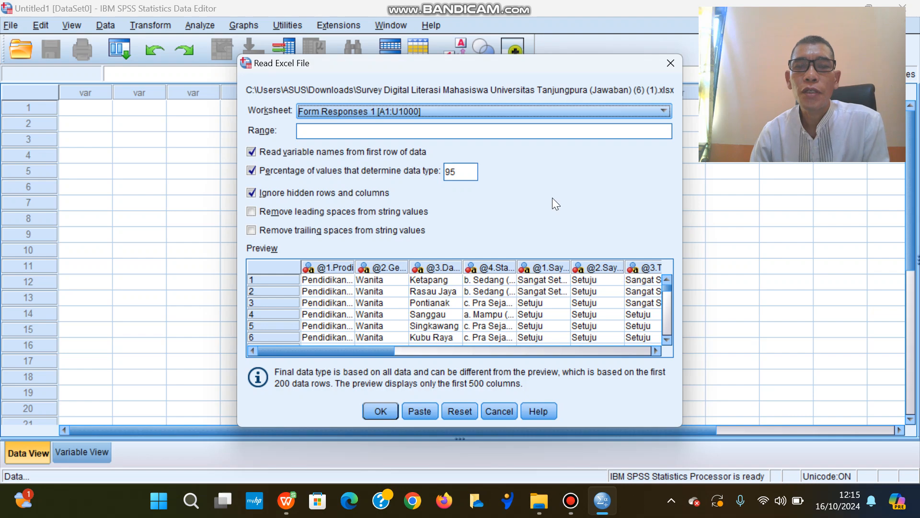
{"action": "left_click", "coordinate": [382, 412]}
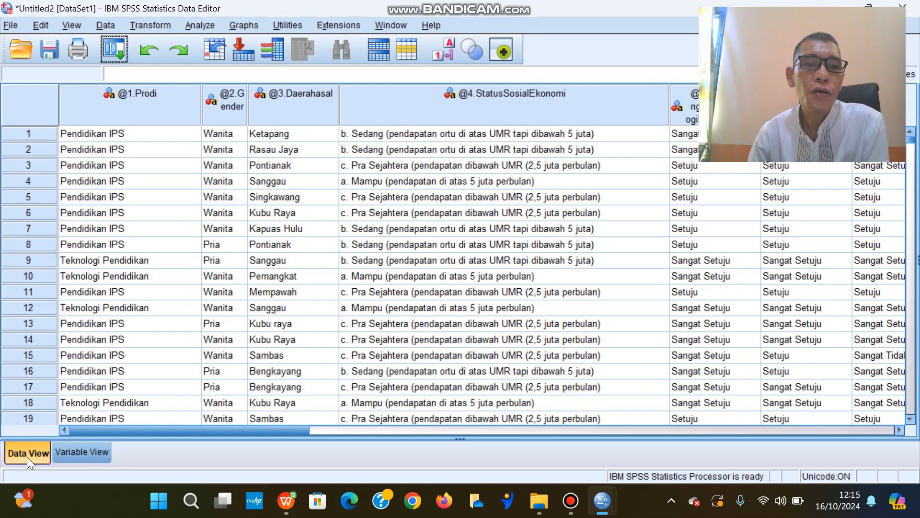
{"action": "left_click", "coordinate": [91, 454]}
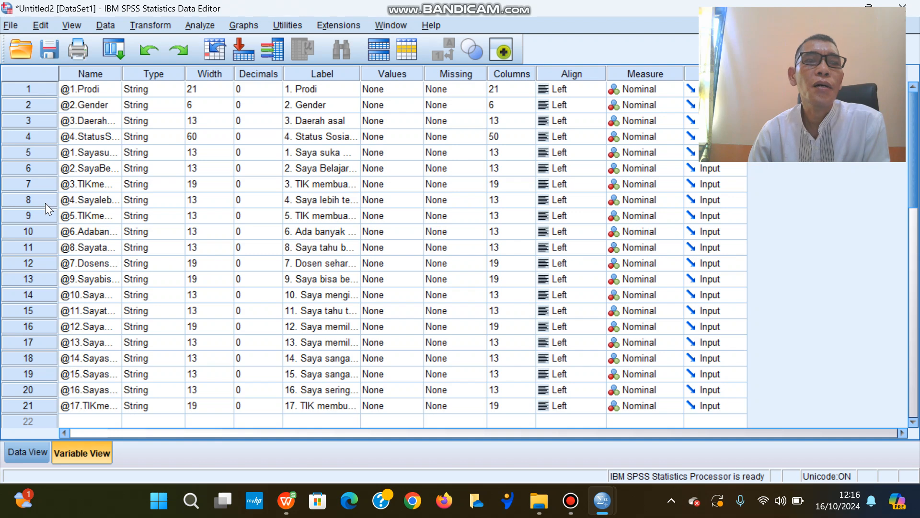
Start saving the imported dataset as a new data file, with the default file name selected for replacement.
{"action": "left_click", "coordinate": [14, 28]}
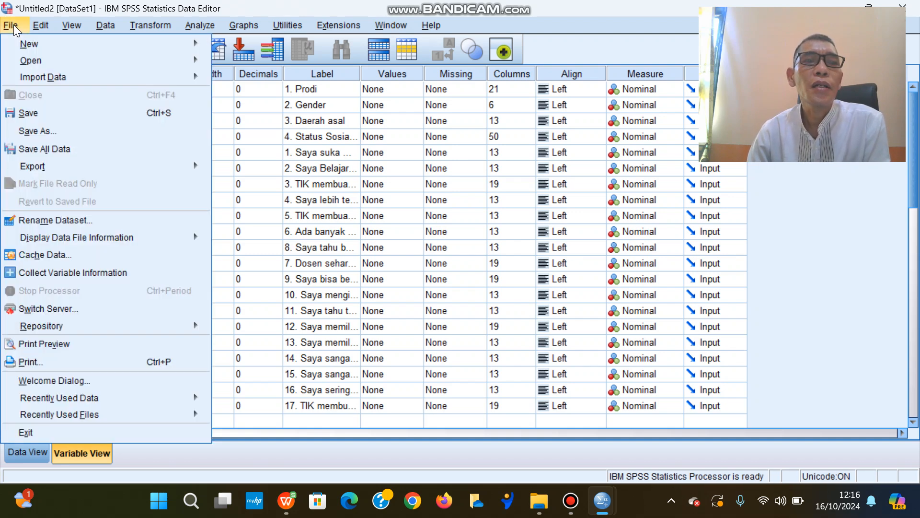
{"action": "left_click", "coordinate": [61, 135]}
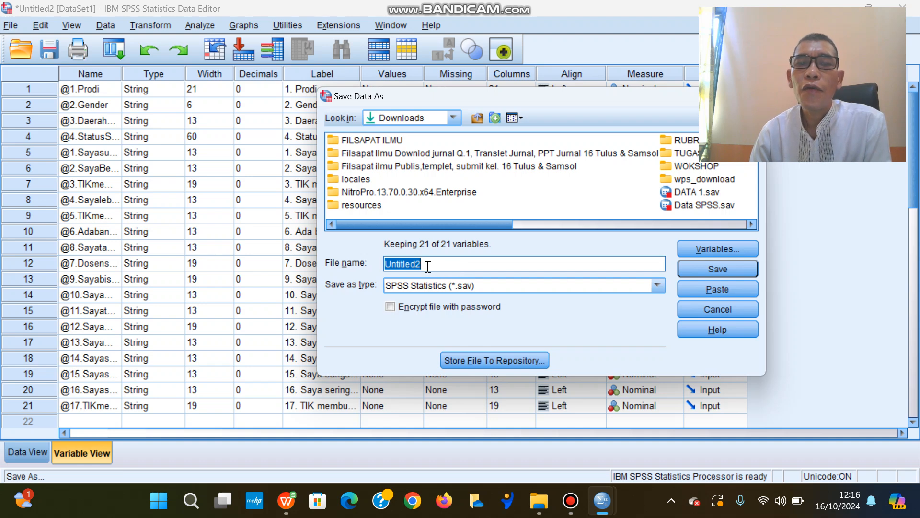
{"action": "left_click_drag", "start_coordinate": [422, 263], "coordinate": [386, 264]}
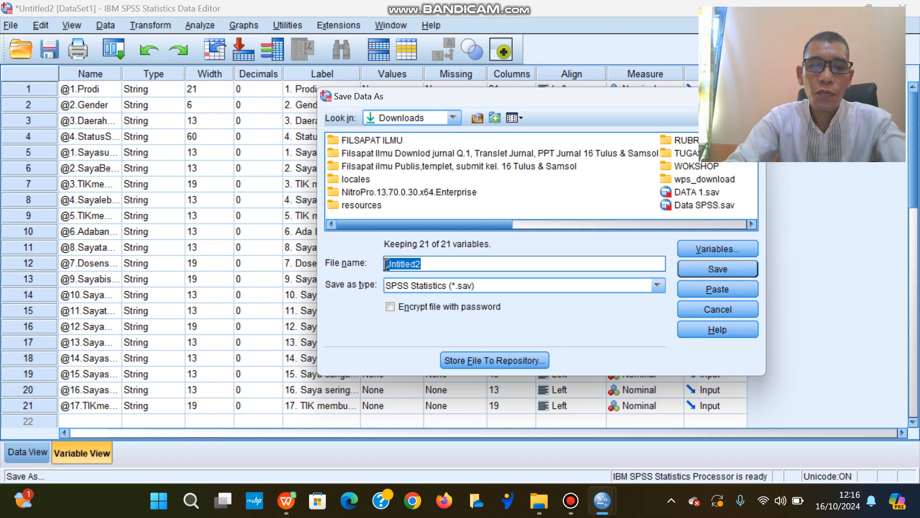
{"action": "type", "text": "Vidi"}
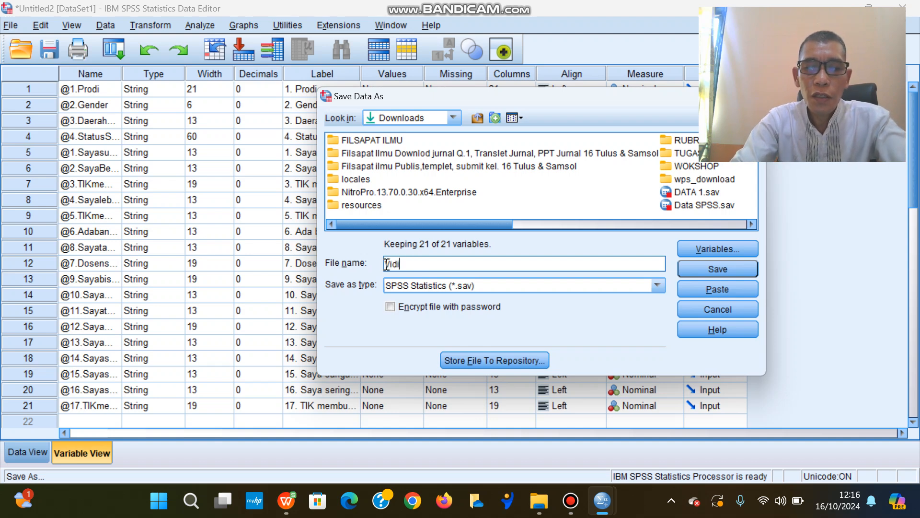
{"action": "type", "text": "o 1"}
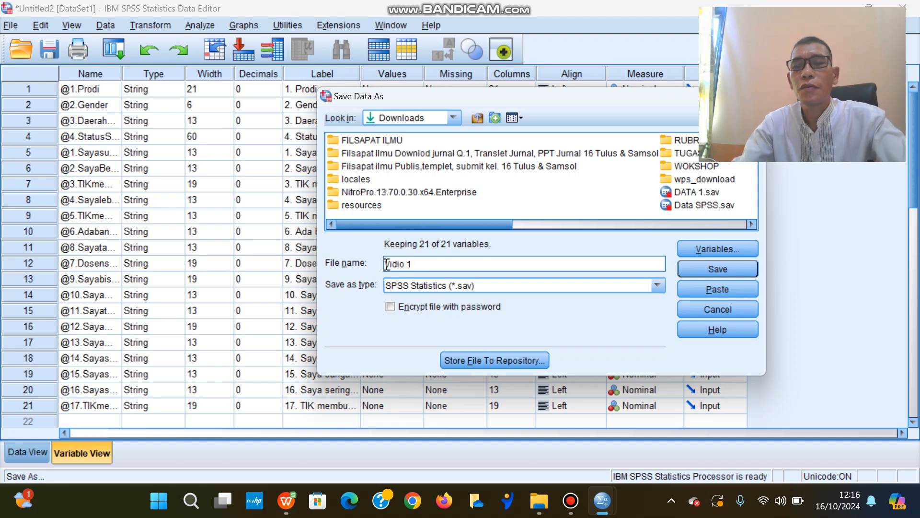
{"action": "key", "text": "BackSpace"}
{"action": "key", "text": "BackSpace"}
{"action": "key", "text": "BackSpace"}
{"action": "key", "text": "BackSpace"}
{"action": "key", "text": "BackSpace"}
{"action": "key", "text": "BackSpace"}
{"action": "key", "text": "BackSpace"}
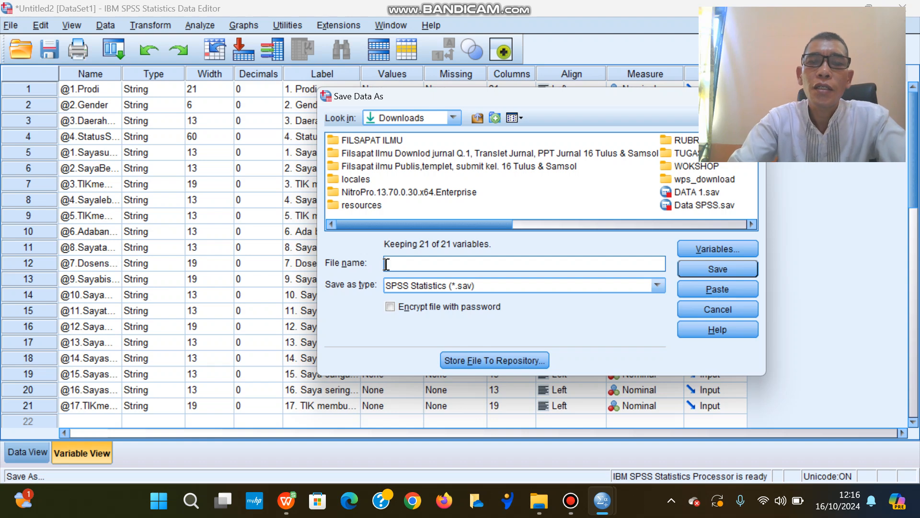
Name the dataset Tugas 1 and save it in Downloads as an SPSS Statistics (*.sav) file.
{"action": "type", "text": "Tugas 1"}
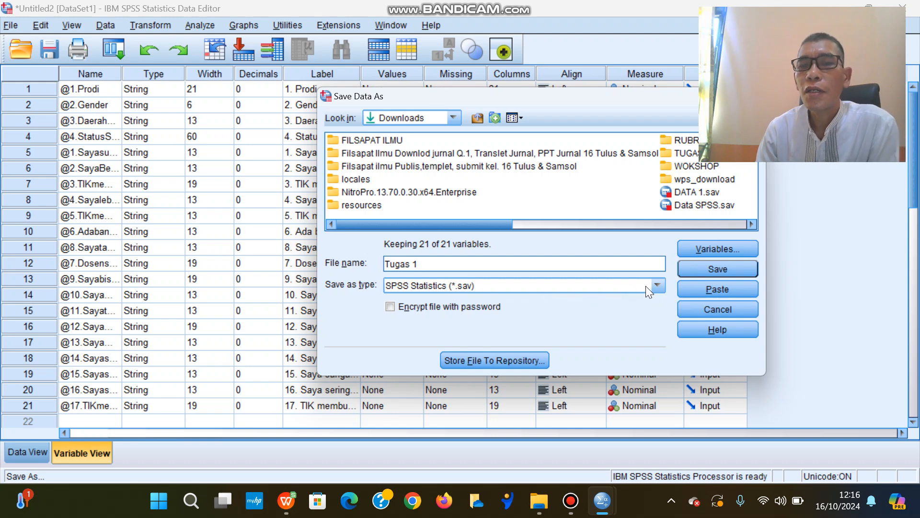
{"action": "left_click", "coordinate": [712, 272]}
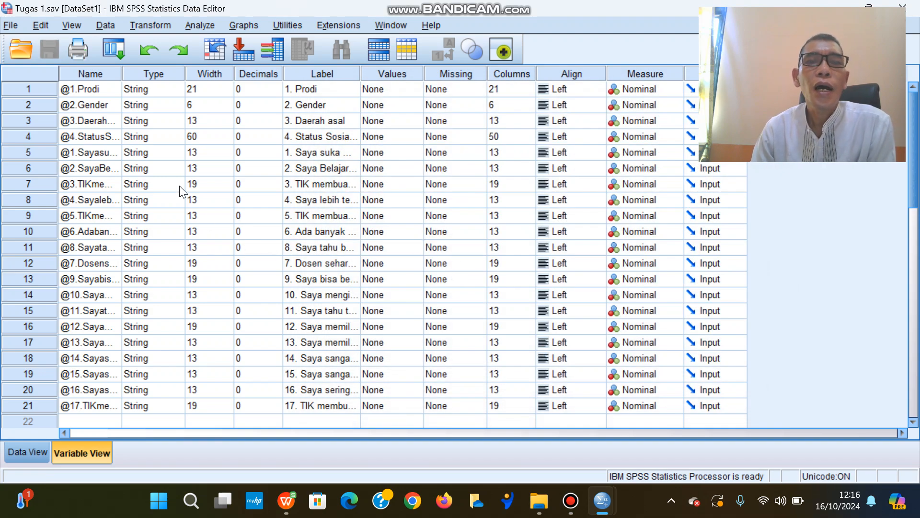
Check the saved data file in Downloads and the recordings in the Videos Bandicam folder, closing File Explorer when done.
{"action": "left_click", "coordinate": [539, 502]}
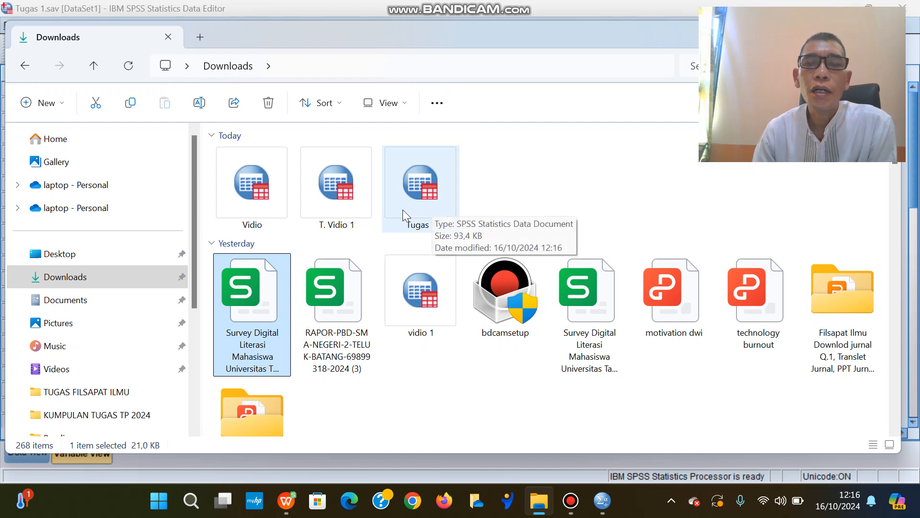
{"action": "left_click", "coordinate": [89, 370]}
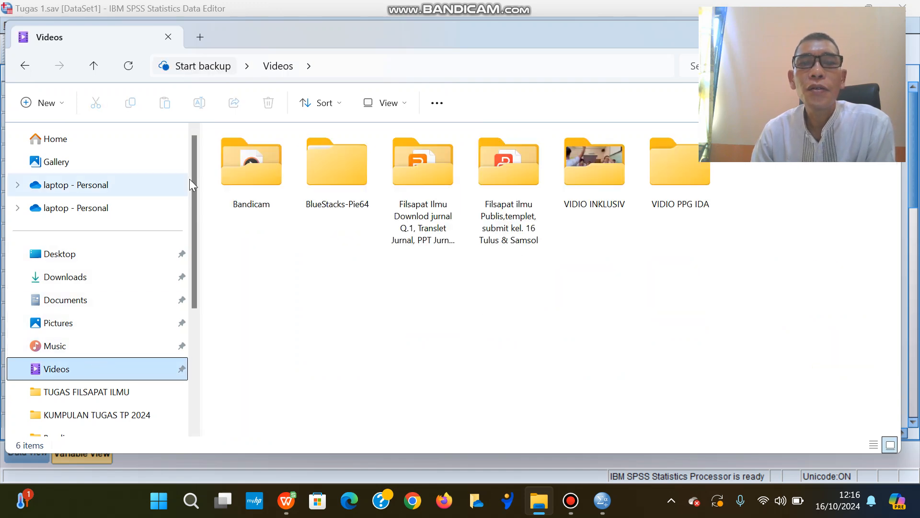
{"action": "double_click", "coordinate": [251, 180]}
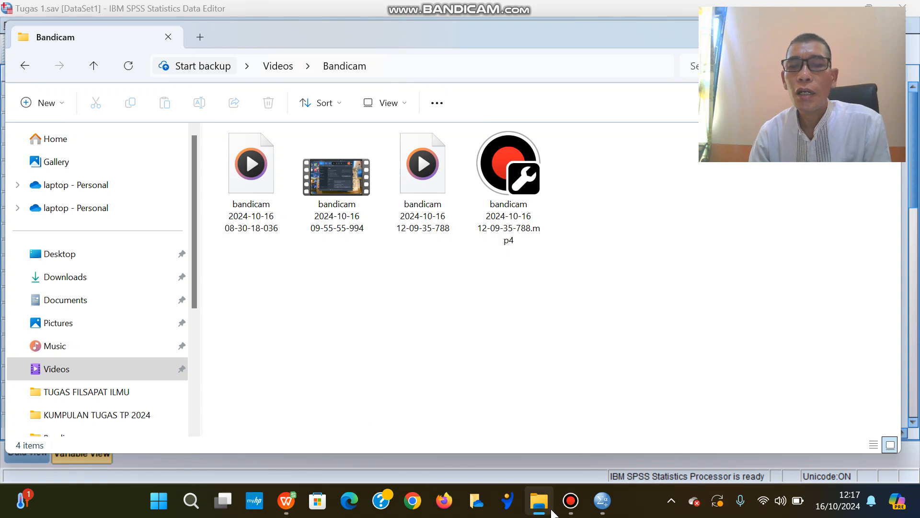
{"action": "mouse_move", "coordinate": [567, 491]}
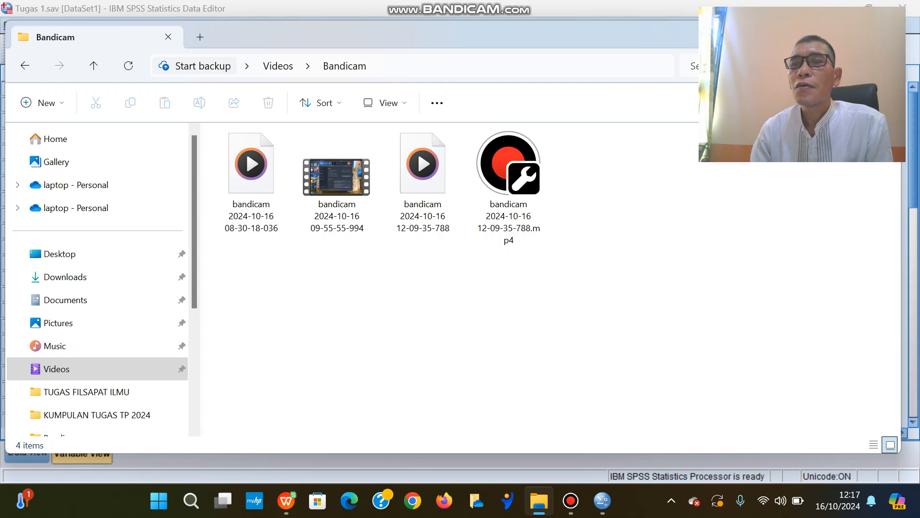
{"action": "left_click", "coordinate": [818, 34]}
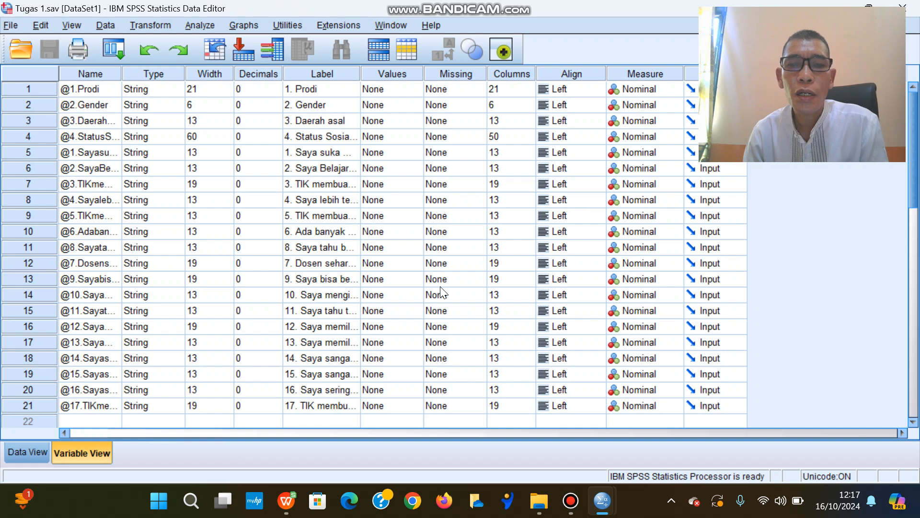
{"action": "left_click", "coordinate": [570, 501]}
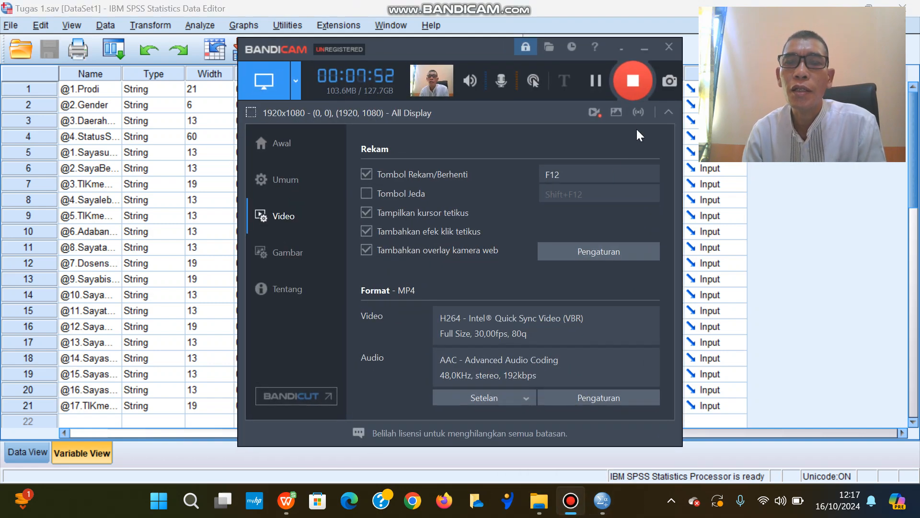